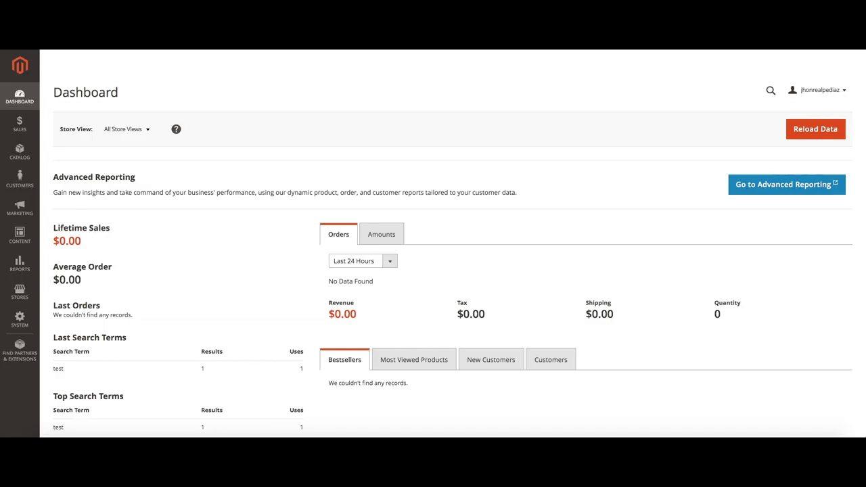
- Open the design configuration of the Default Store View and check which themes can be applied, keeping Magento Luma
{"action": "left_click", "coordinate": [19, 237]}
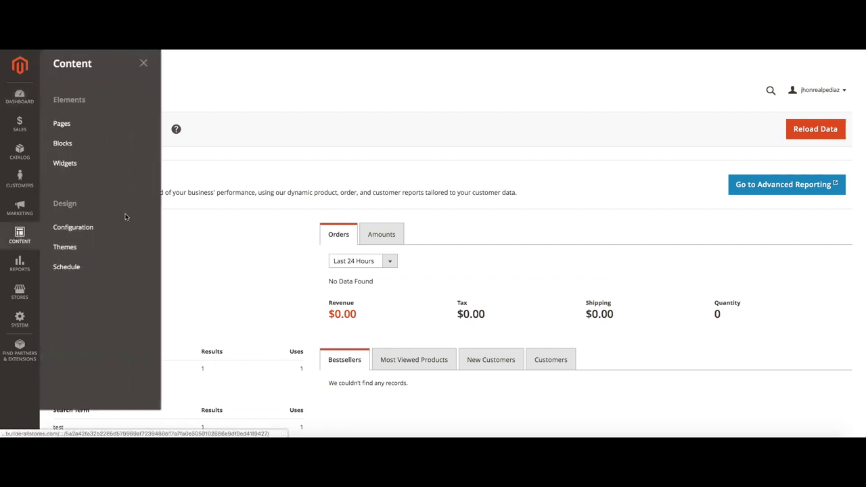
{"action": "left_click", "coordinate": [72, 228]}
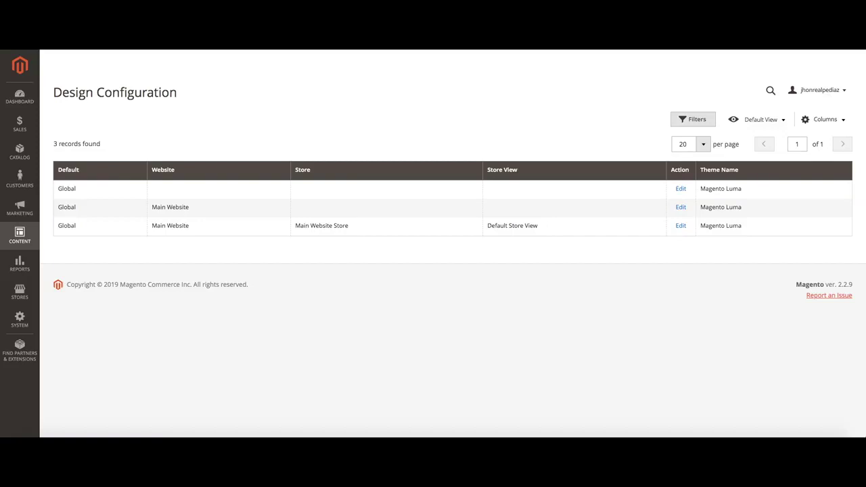
{"action": "left_click", "coordinate": [680, 226]}
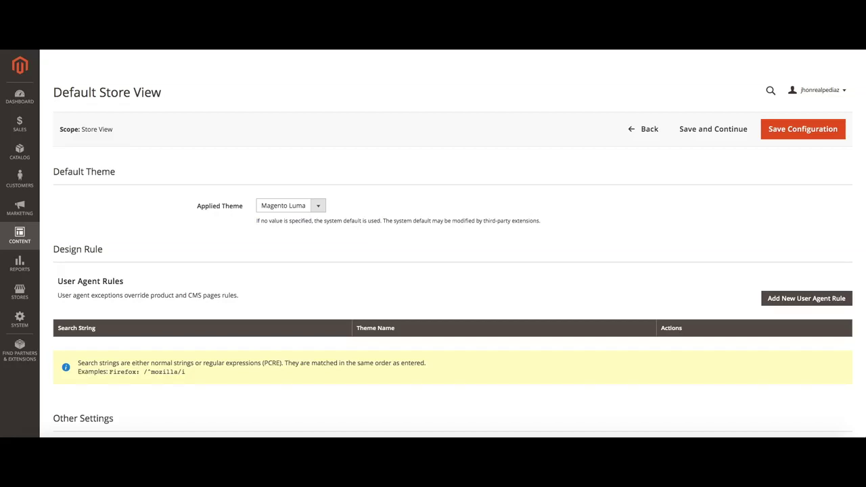
{"action": "left_click", "coordinate": [318, 206]}
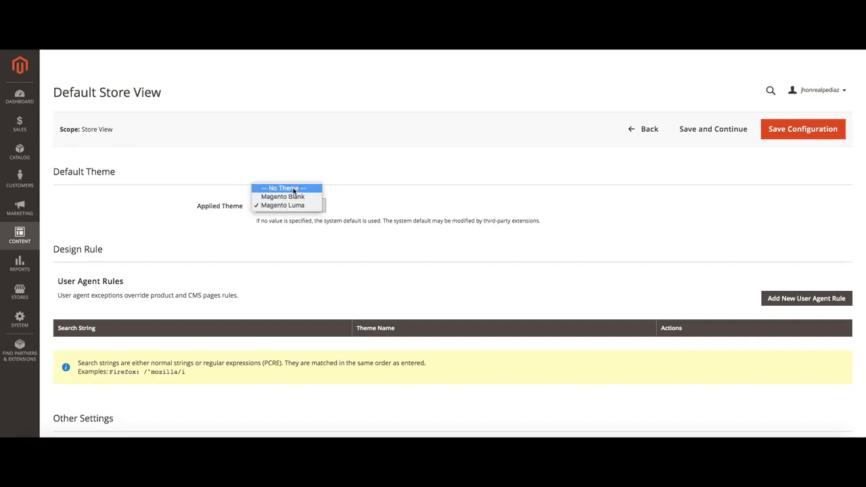
{"action": "left_click", "coordinate": [382, 218]}
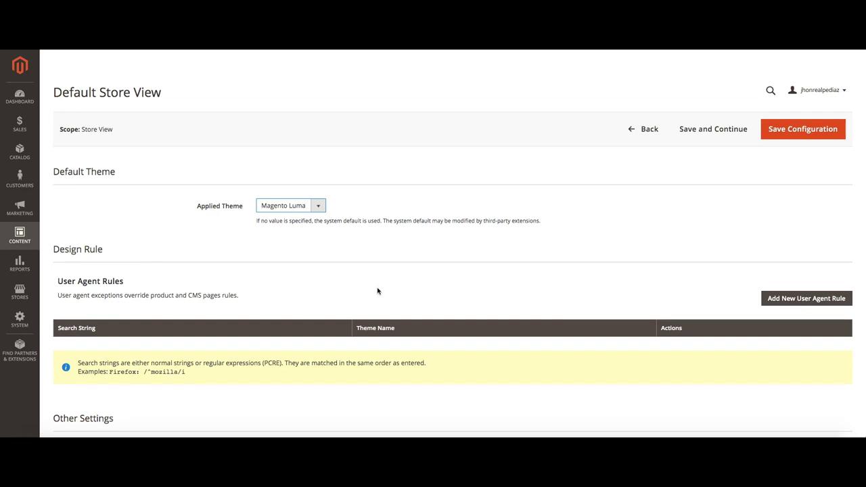
- Examine the HTML Head settings, including the favicon, page title, meta fields, and scripts and style sheets
{"action": "scroll", "coordinate": [378, 291], "scroll_direction": "down", "scroll_amount": 5}
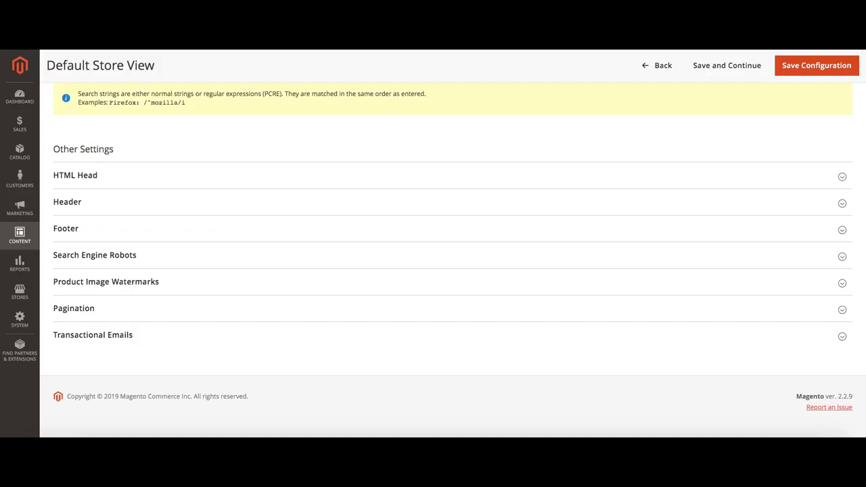
{"action": "left_click", "coordinate": [203, 181]}
{"action": "scroll", "coordinate": [265, 280], "scroll_direction": "down", "scroll_amount": 1}
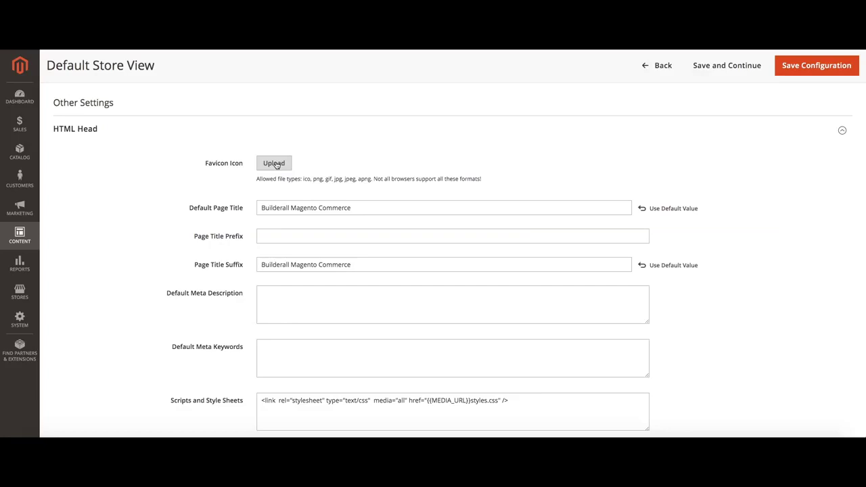
{"action": "scroll", "coordinate": [399, 323], "scroll_direction": "down", "scroll_amount": 3}
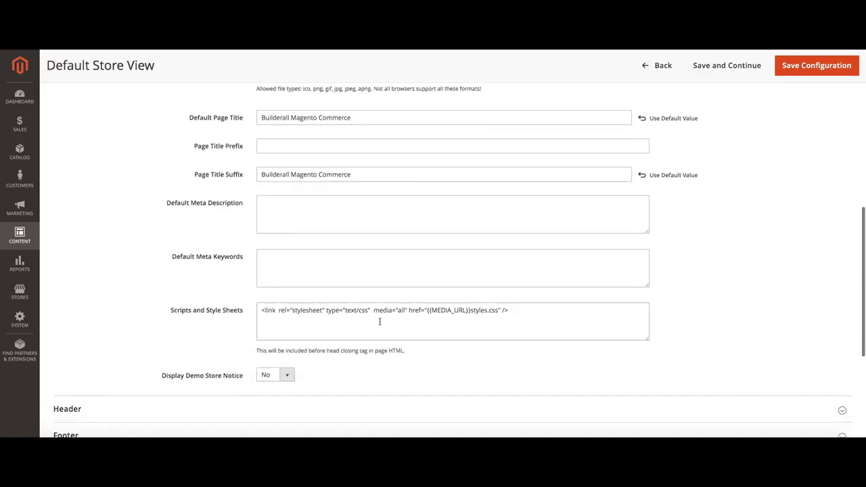
{"action": "scroll", "coordinate": [398, 326], "scroll_direction": "up", "scroll_amount": 1}
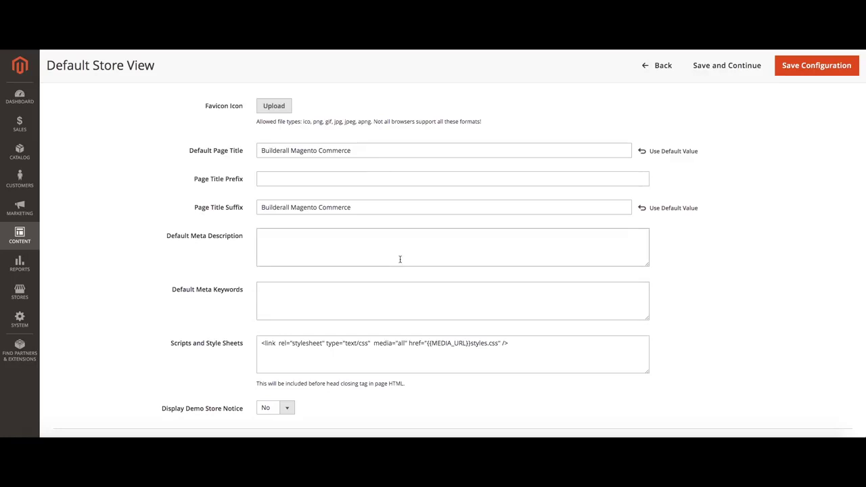
{"action": "scroll", "coordinate": [399, 274], "scroll_direction": "down", "scroll_amount": 3}
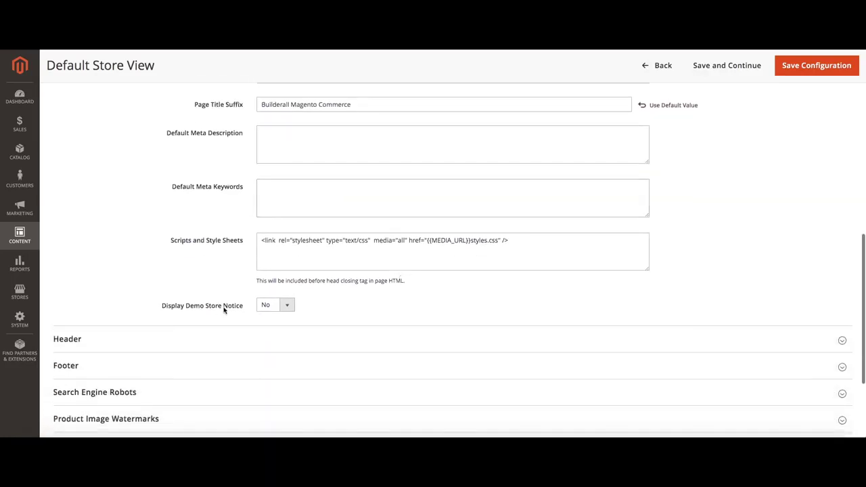
- Switch Display Demo Store Notice to Yes and back to No in the HTML Head settings
{"action": "left_click", "coordinate": [284, 305]}
{"action": "left_click", "coordinate": [284, 297]}
{"action": "left_click", "coordinate": [286, 305]}
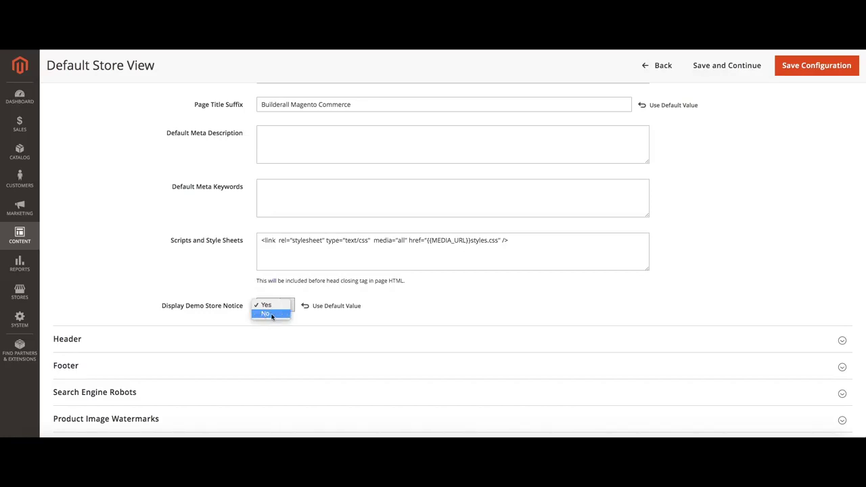
{"action": "left_click", "coordinate": [274, 314]}
- Collapse HTML Head and examine the Header settings for the logo image, its dimensions, welcome text and alt text
{"action": "scroll", "coordinate": [271, 312], "scroll_direction": "up", "scroll_amount": 5}
{"action": "left_click", "coordinate": [158, 154]}
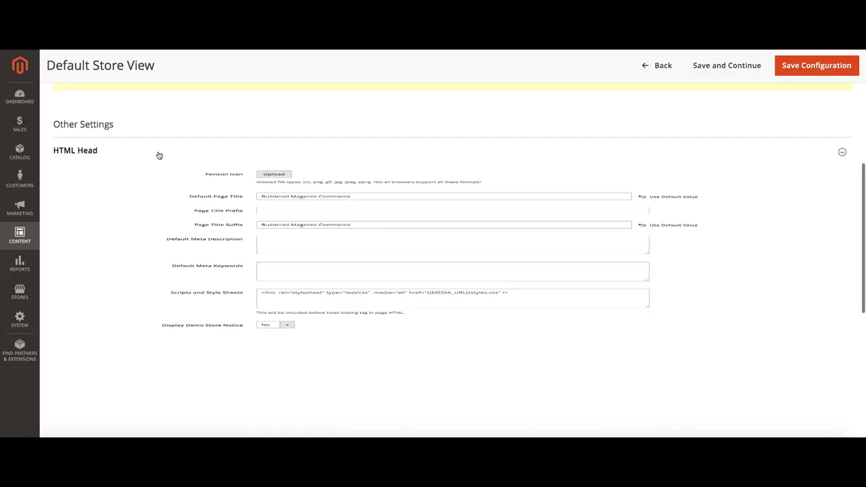
{"action": "left_click", "coordinate": [147, 205]}
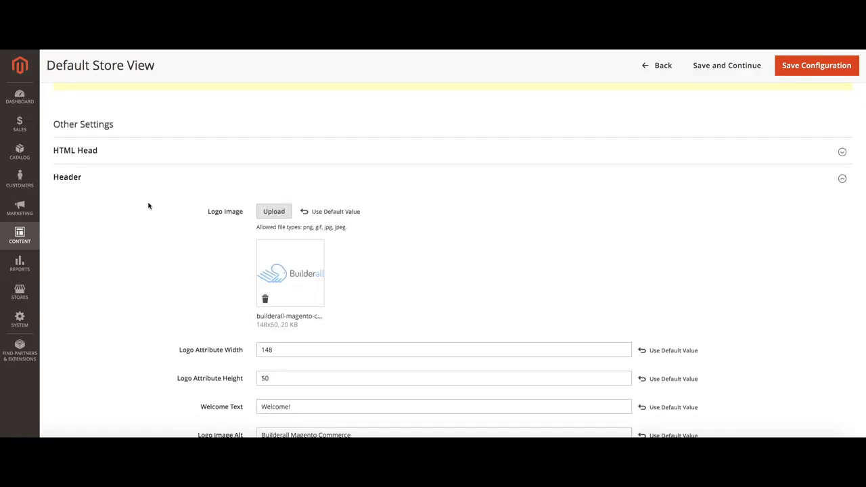
{"action": "scroll", "coordinate": [203, 240], "scroll_direction": "down", "scroll_amount": 3}
{"action": "scroll", "coordinate": [219, 255], "scroll_direction": "up", "scroll_amount": 2}
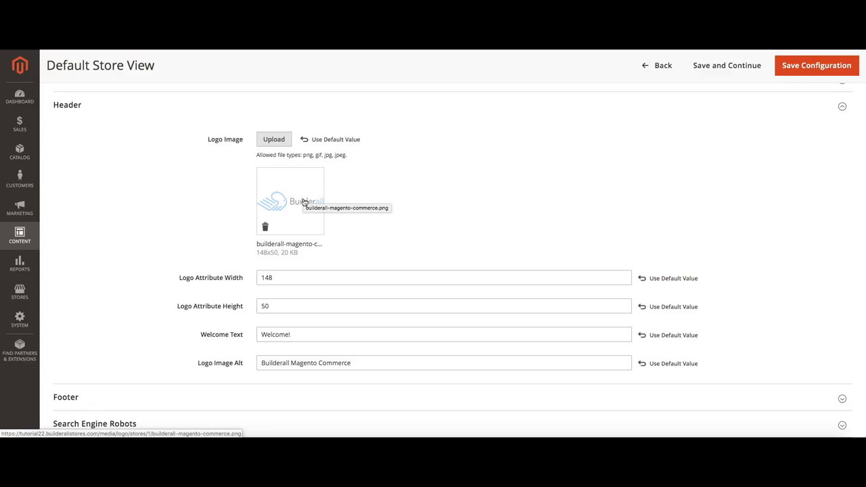
{"action": "scroll", "coordinate": [307, 347], "scroll_direction": "up", "scroll_amount": 1}
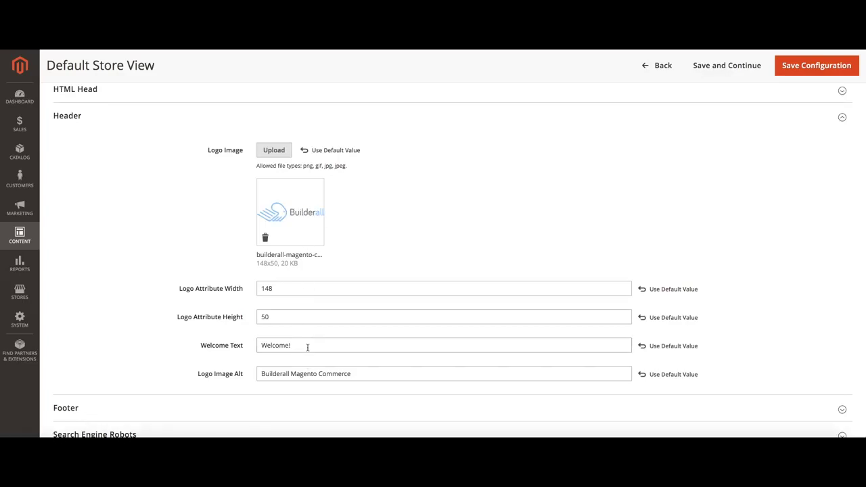
{"action": "scroll", "coordinate": [308, 347], "scroll_direction": "up", "scroll_amount": 2}
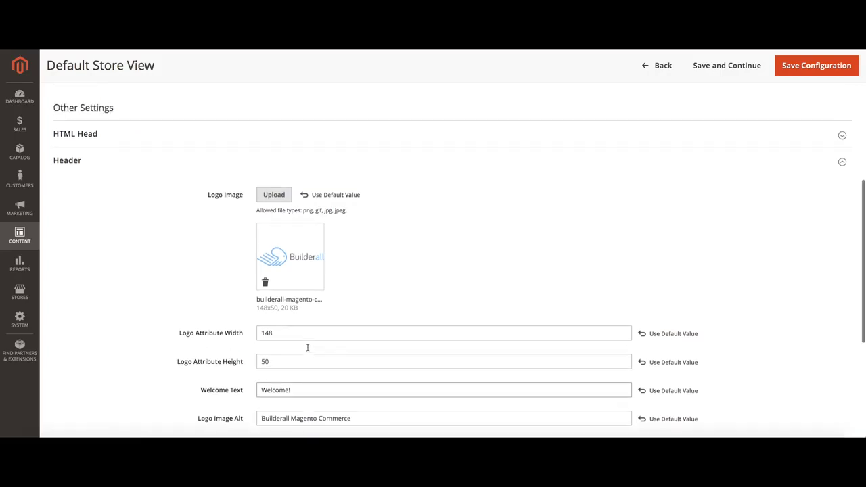
{"action": "left_click", "coordinate": [134, 147]}
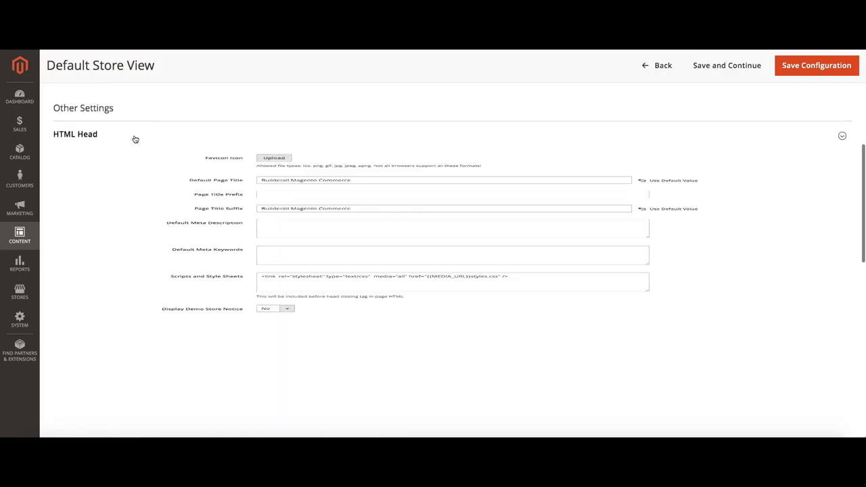
{"action": "left_click", "coordinate": [135, 139]}
{"action": "left_click", "coordinate": [125, 162]}
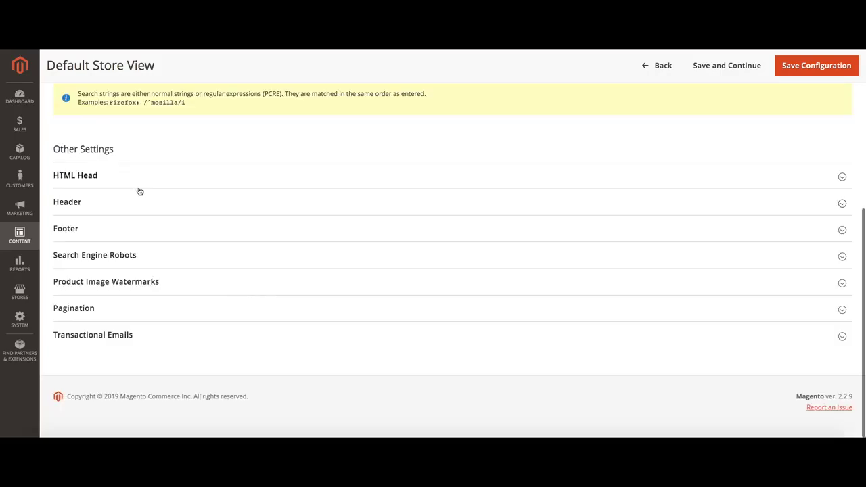
- Review the Footer settings and the Display Report Bugs Link options, leaving the link set to Yes
{"action": "left_click", "coordinate": [144, 232]}
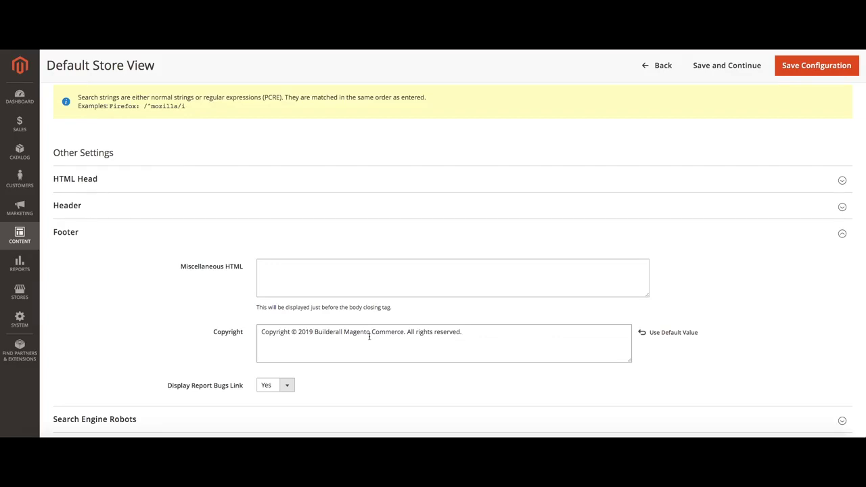
{"action": "left_click", "coordinate": [283, 385]}
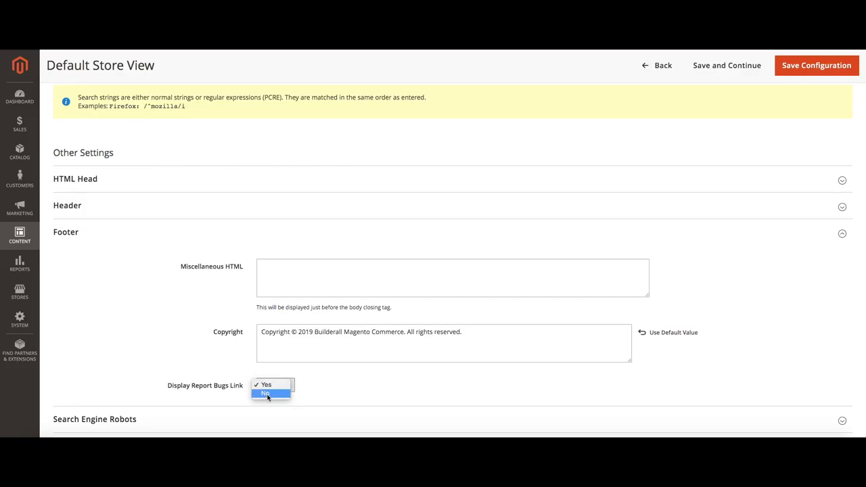
{"action": "left_click", "coordinate": [271, 386]}
{"action": "scroll", "coordinate": [350, 379], "scroll_direction": "down", "scroll_amount": 3}
{"action": "left_click", "coordinate": [125, 159]}
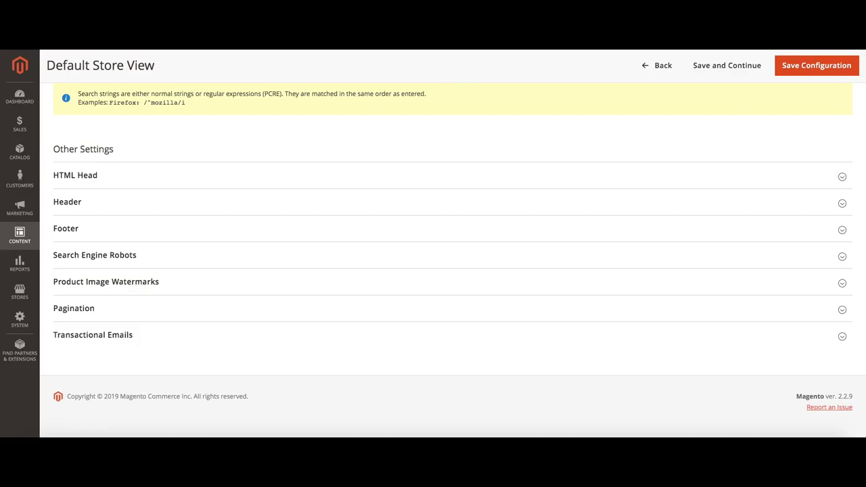
- Examine the Search Engine Robots settings and the Product Image Watermarks settings of the store view
{"action": "left_click", "coordinate": [180, 259]}
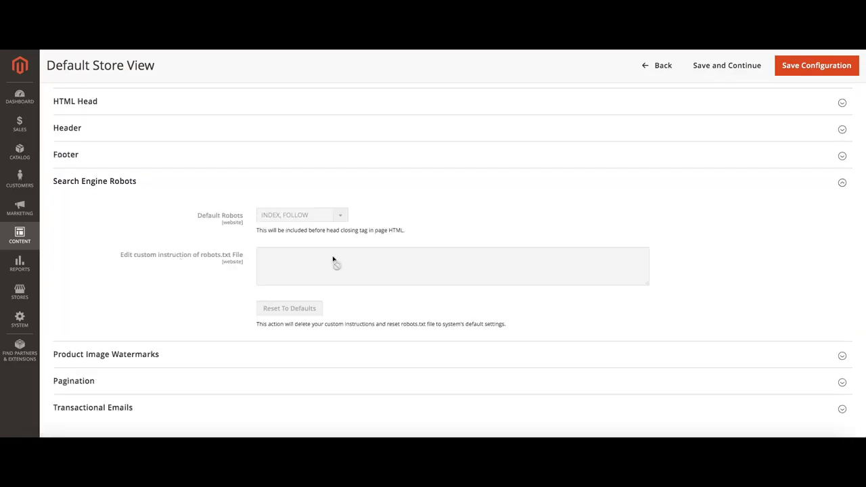
{"action": "left_click", "coordinate": [149, 186]}
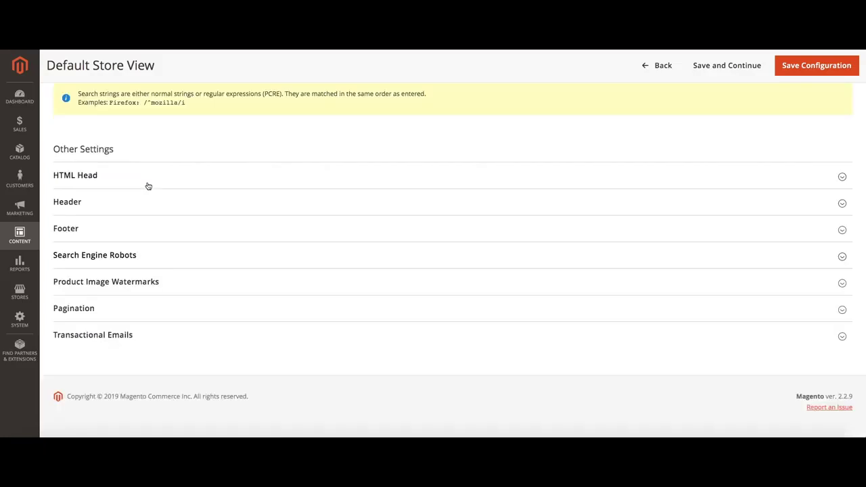
{"action": "left_click", "coordinate": [192, 286]}
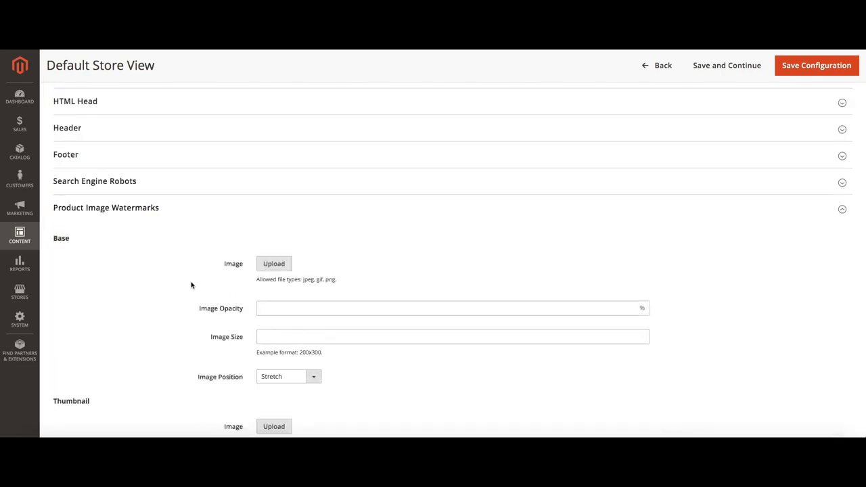
{"action": "scroll", "coordinate": [242, 277], "scroll_direction": "down", "scroll_amount": 1}
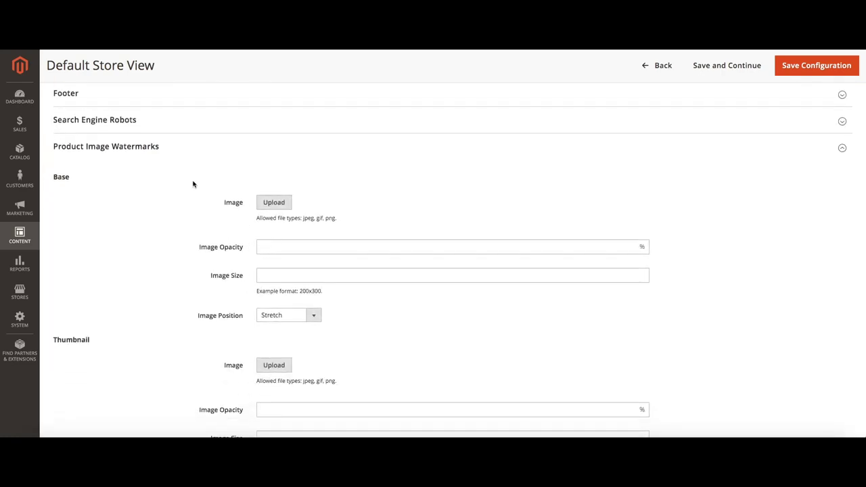
{"action": "left_click", "coordinate": [151, 152]}
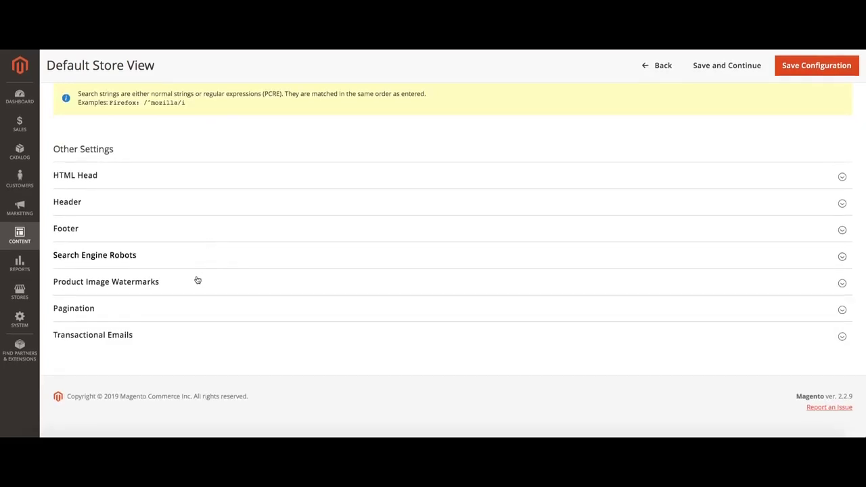
- Review the Pagination settings and the logo and template settings for Transactional Emails
{"action": "left_click", "coordinate": [155, 315]}
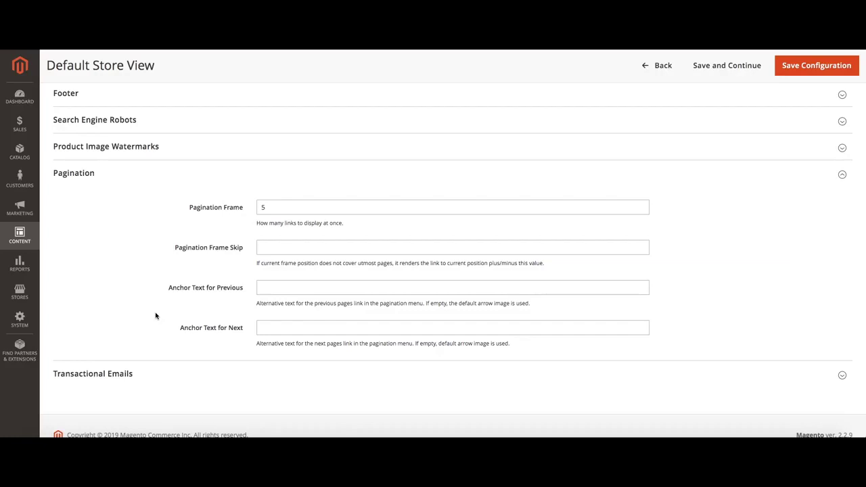
{"action": "left_click", "coordinate": [129, 173]}
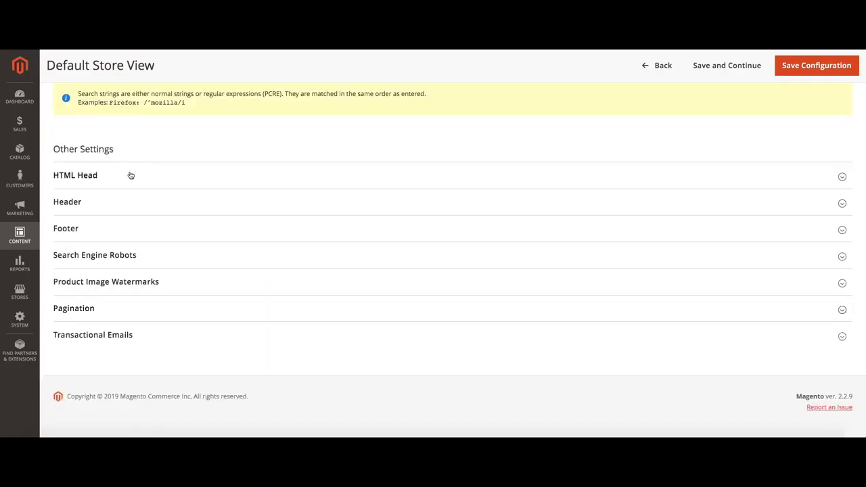
{"action": "left_click", "coordinate": [162, 334]}
{"action": "scroll", "coordinate": [162, 337], "scroll_direction": "down", "scroll_amount": 5}
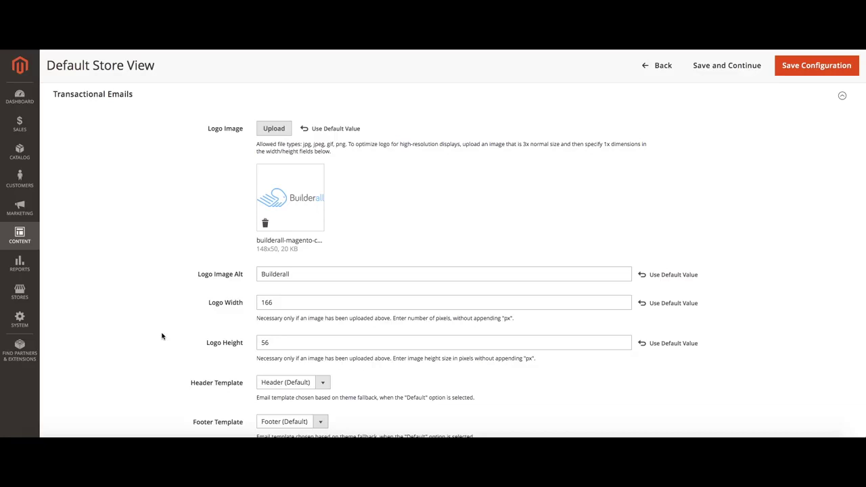
{"action": "scroll", "coordinate": [190, 315], "scroll_direction": "down", "scroll_amount": 1}
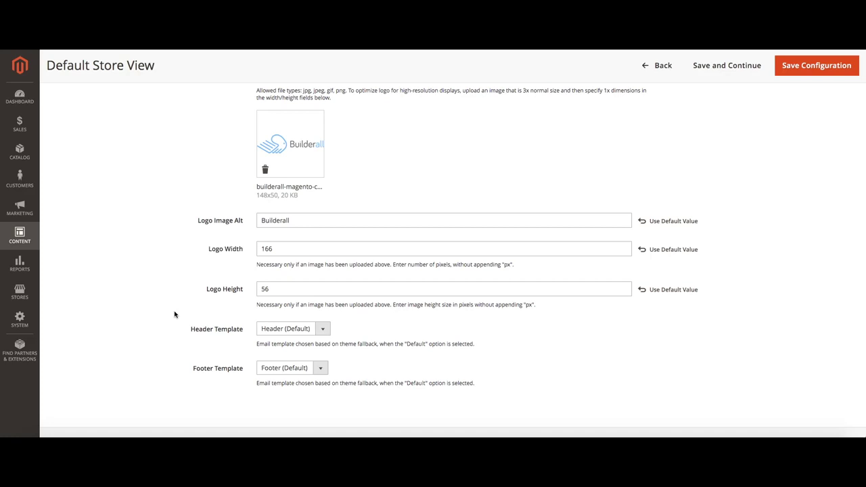
{"action": "scroll", "coordinate": [177, 315], "scroll_direction": "down", "scroll_amount": 1}
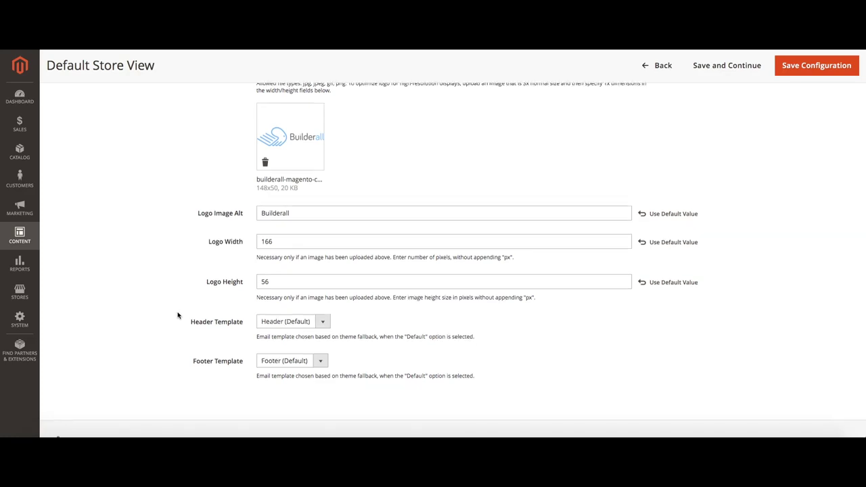
{"action": "scroll", "coordinate": [178, 315], "scroll_direction": "up", "scroll_amount": 4}
{"action": "left_click", "coordinate": [154, 212]}
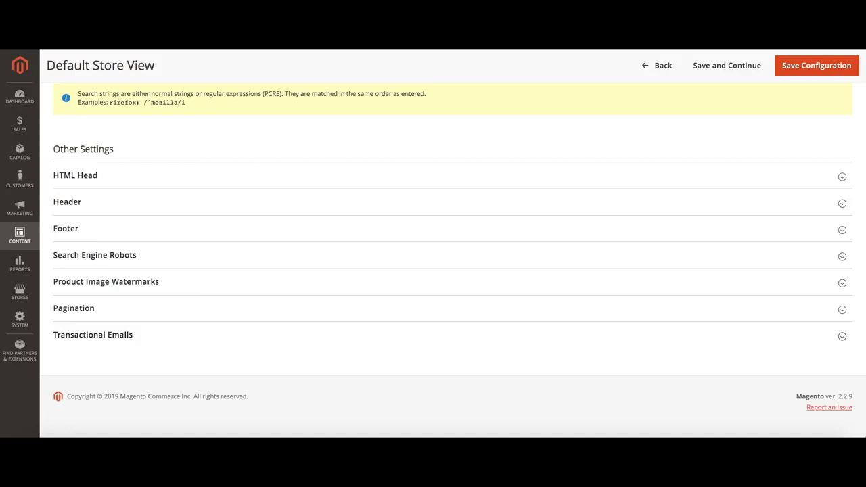
- Open Cache Management, select all cache types and submit the Refresh action for them
{"action": "left_click", "coordinate": [17, 320]}
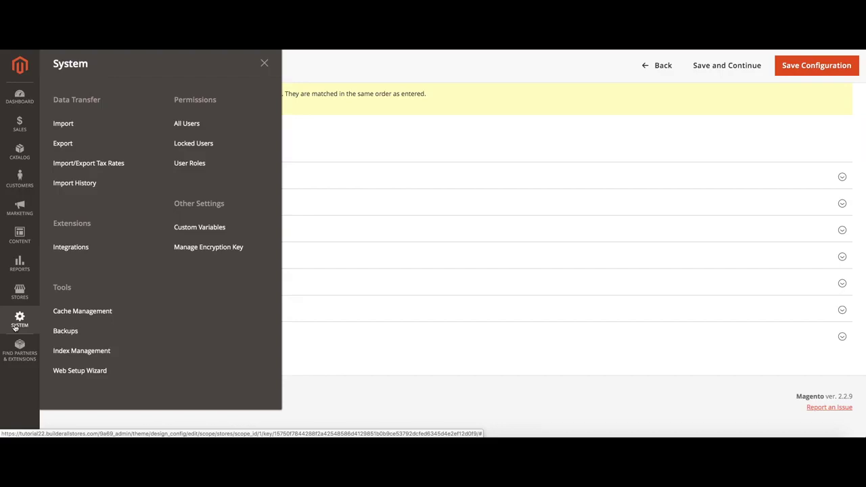
{"action": "left_click", "coordinate": [87, 311]}
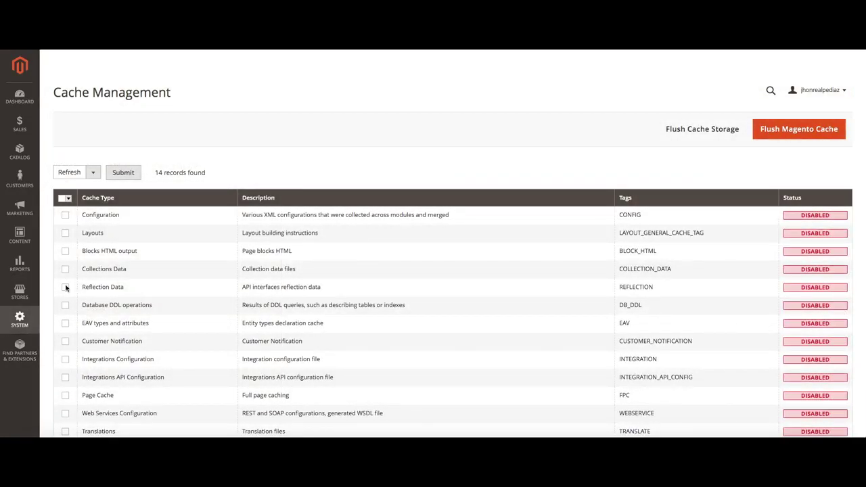
{"action": "left_click", "coordinate": [67, 199]}
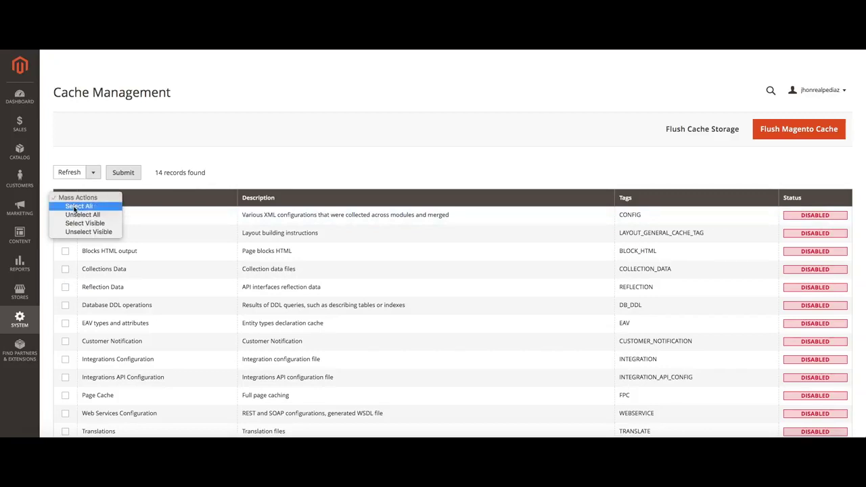
{"action": "left_click", "coordinate": [74, 206]}
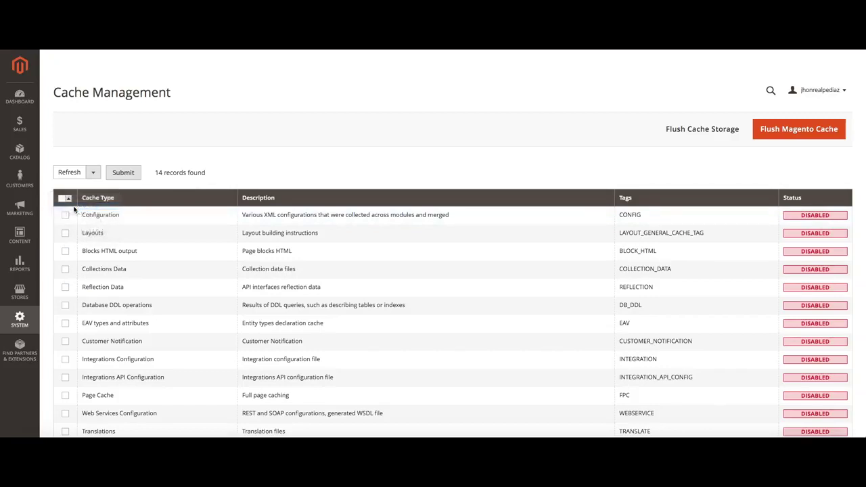
{"action": "left_click", "coordinate": [123, 173]}
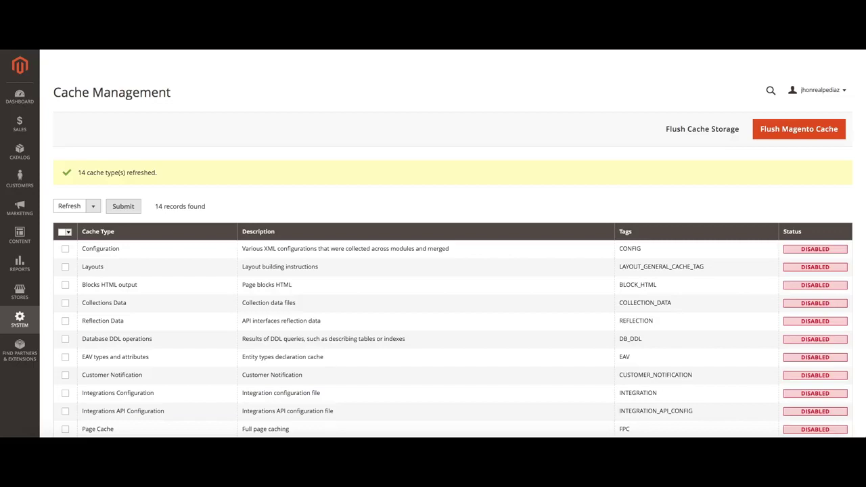
- Open the store configuration and examine the General Country Options, from Default Country and Allow Countries through Top destinations
{"action": "left_click", "coordinate": [20, 291]}
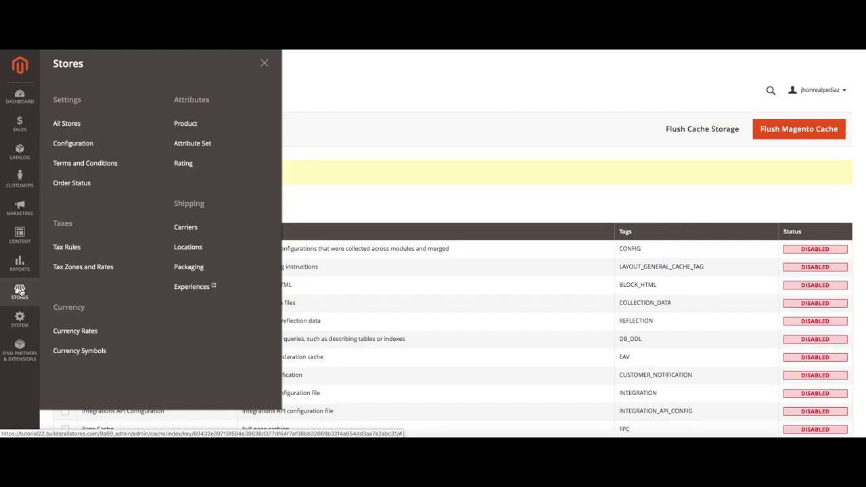
{"action": "left_click", "coordinate": [94, 147]}
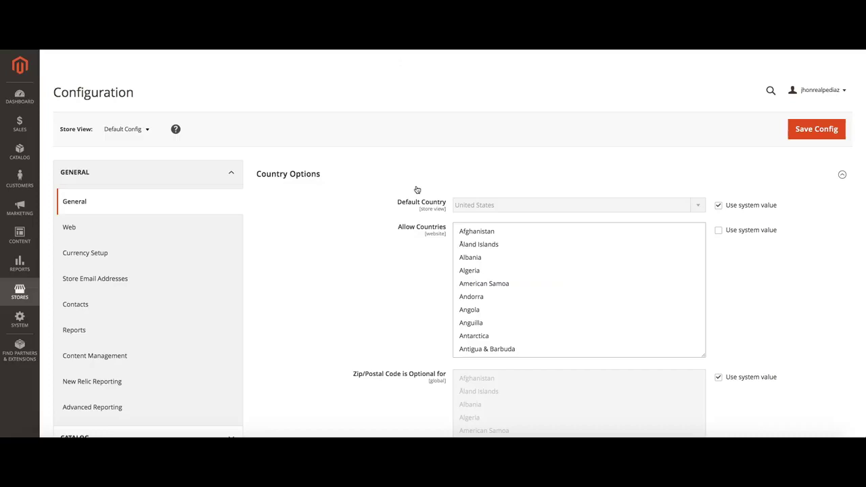
{"action": "scroll", "coordinate": [400, 332], "scroll_direction": "down", "scroll_amount": 5}
{"action": "scroll", "coordinate": [396, 335], "scroll_direction": "up", "scroll_amount": 3}
{"action": "scroll", "coordinate": [392, 337], "scroll_direction": "up", "scroll_amount": 1}
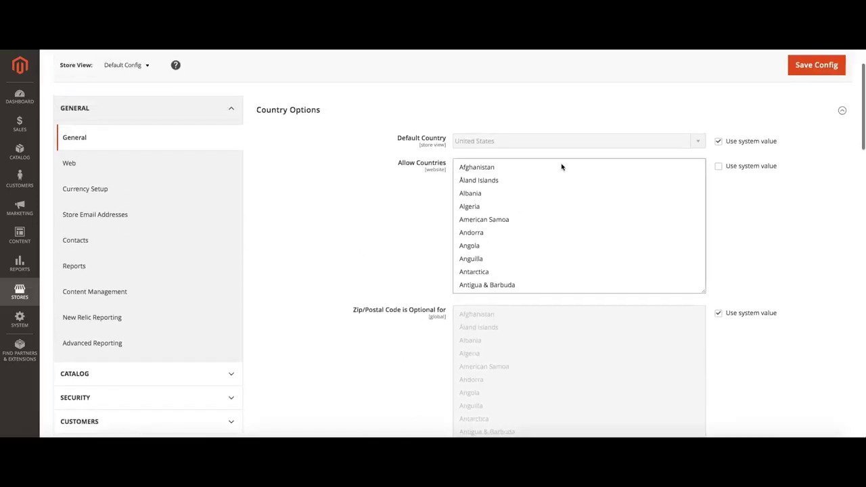
{"action": "scroll", "coordinate": [591, 267], "scroll_direction": "down", "scroll_amount": 4}
{"action": "scroll", "coordinate": [272, 213], "scroll_direction": "down", "scroll_amount": 5}
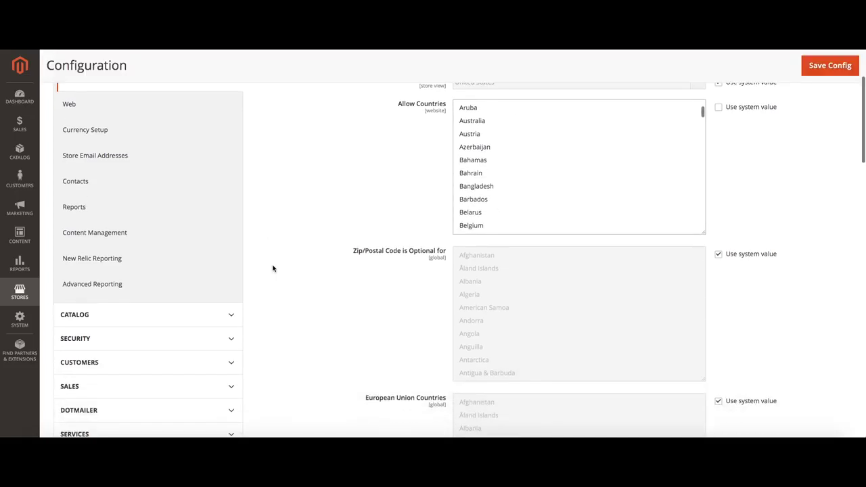
{"action": "scroll", "coordinate": [471, 271], "scroll_direction": "down", "scroll_amount": 1}
{"action": "scroll", "coordinate": [434, 271], "scroll_direction": "down", "scroll_amount": 3}
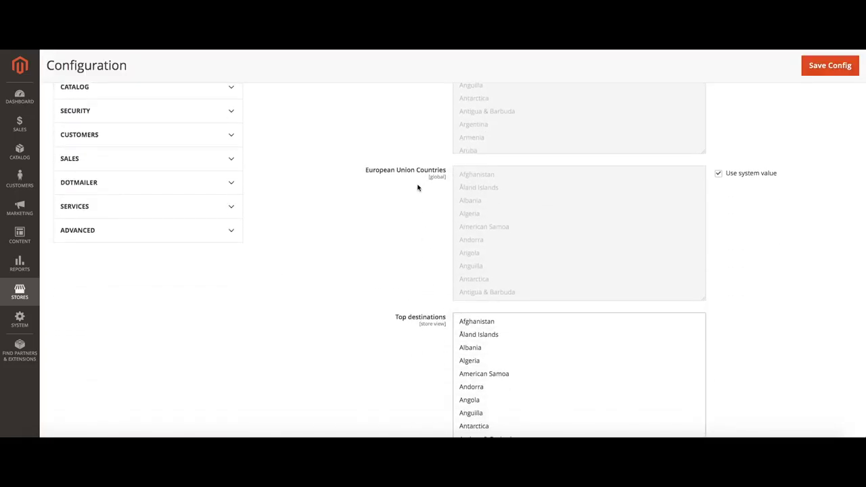
{"action": "scroll", "coordinate": [416, 196], "scroll_direction": "down", "scroll_amount": 4}
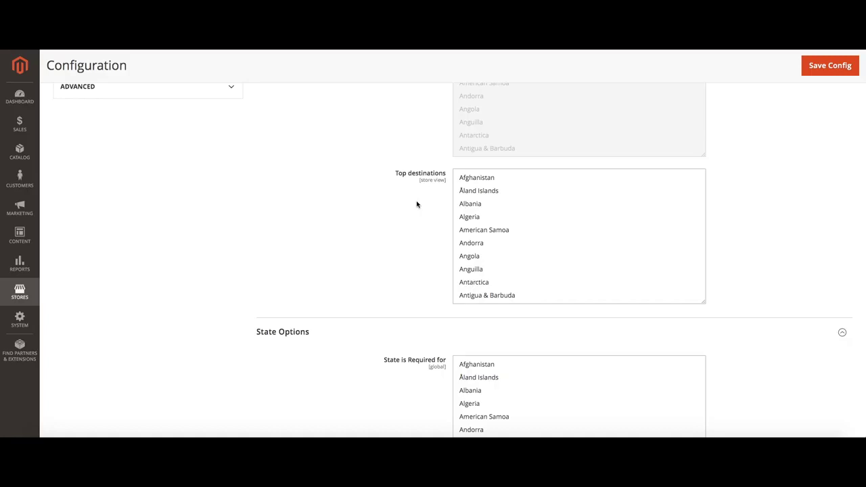
- Review the State Options, Locale Options and Store Information settings in the General configuration
{"action": "scroll", "coordinate": [416, 204], "scroll_direction": "down", "scroll_amount": 3}
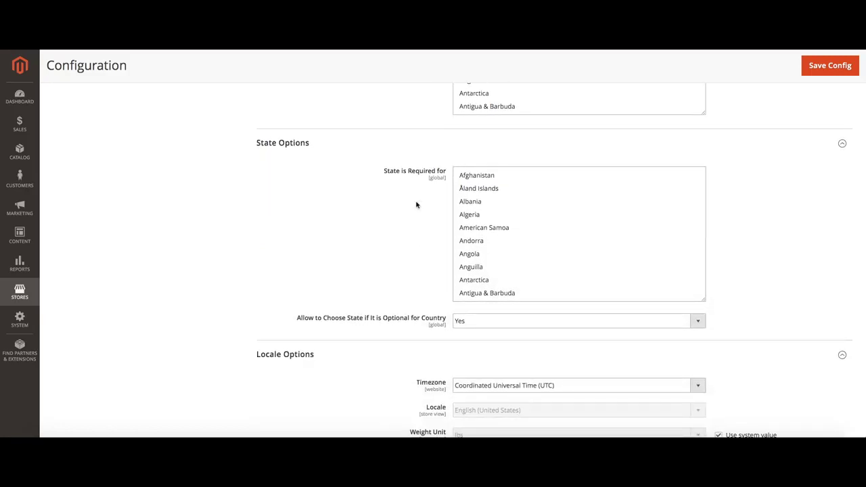
{"action": "scroll", "coordinate": [416, 205], "scroll_direction": "down", "scroll_amount": 3}
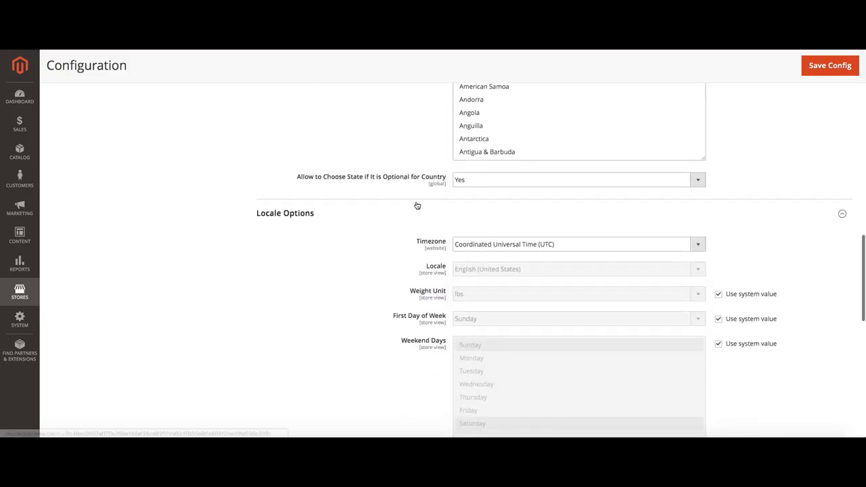
{"action": "scroll", "coordinate": [417, 204], "scroll_direction": "down", "scroll_amount": 3}
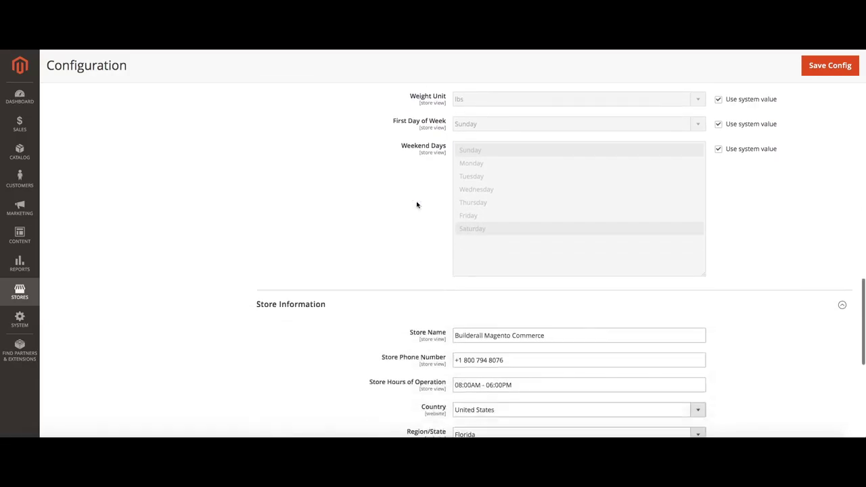
{"action": "scroll", "coordinate": [417, 205], "scroll_direction": "down", "scroll_amount": 2}
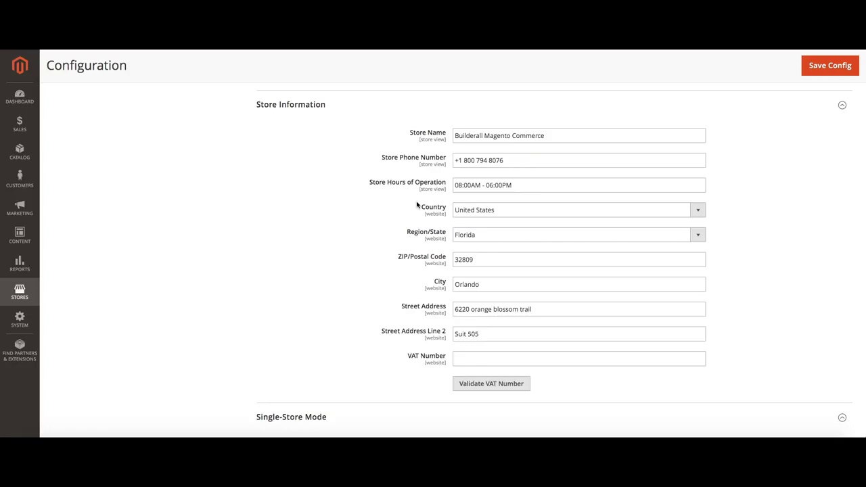
- Check the Enable Single-Store Mode choices, leave the setting at No and save the General configuration
{"action": "scroll", "coordinate": [417, 205], "scroll_direction": "down", "scroll_amount": 4}
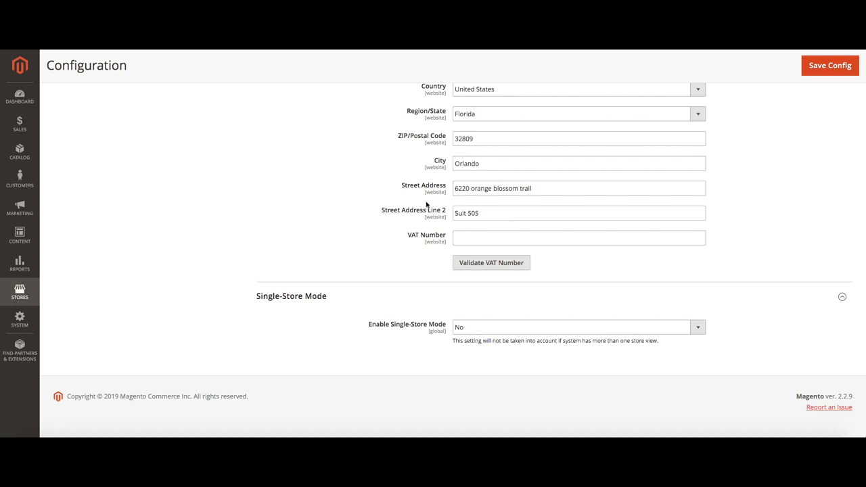
{"action": "left_click", "coordinate": [520, 327]}
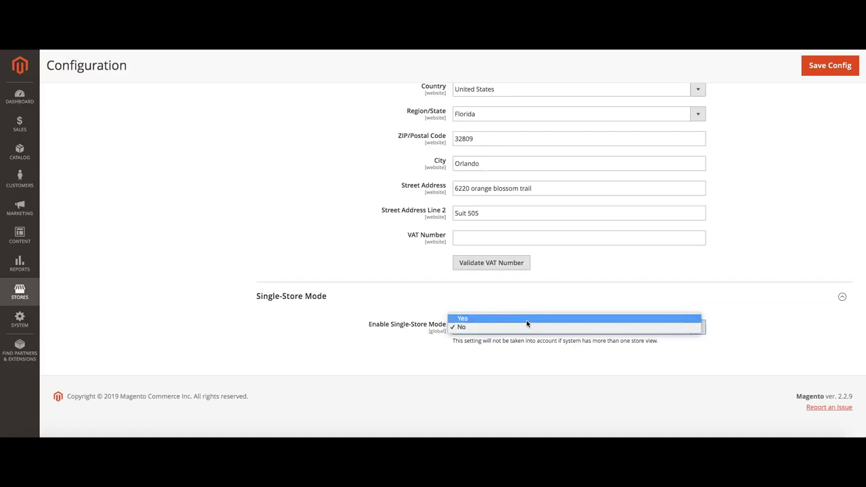
{"action": "left_click", "coordinate": [387, 310]}
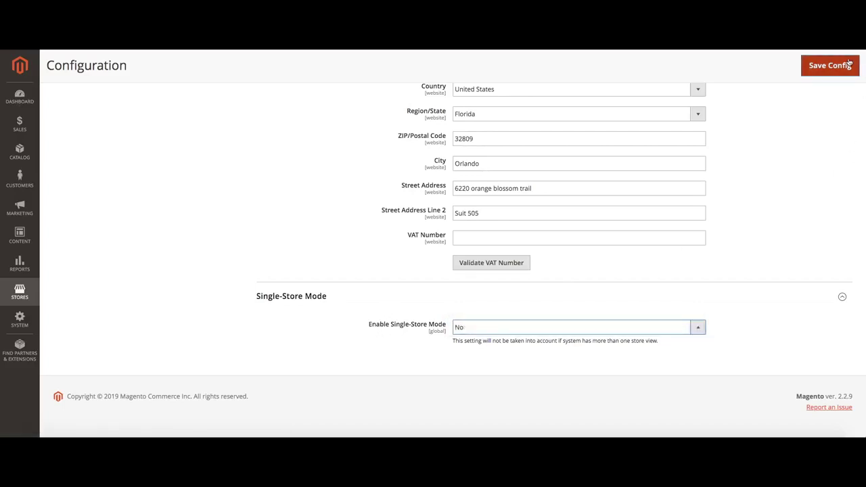
{"action": "left_click", "coordinate": [825, 73]}
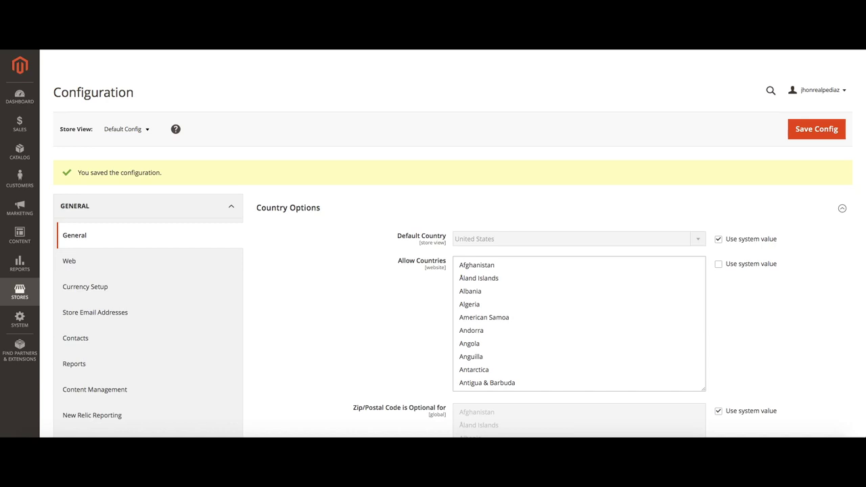
- Return to Cache Management and refresh all cache types again after saving the configuration
{"action": "left_click", "coordinate": [19, 318]}
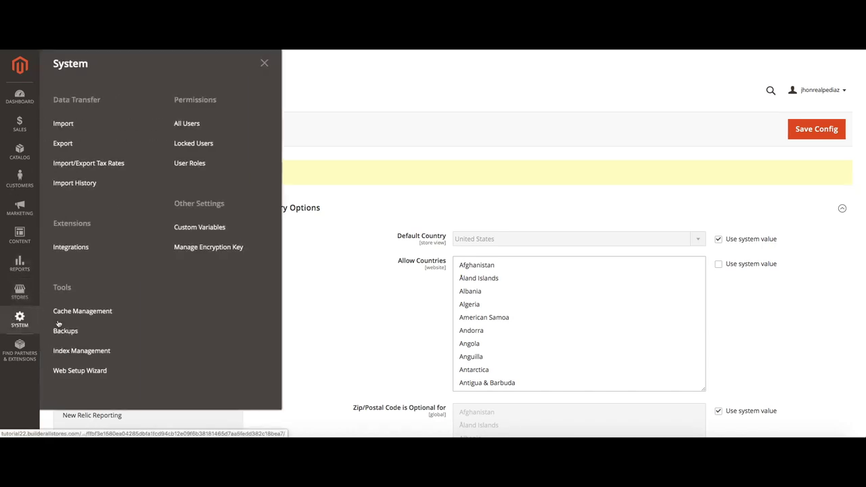
{"action": "left_click", "coordinate": [87, 312]}
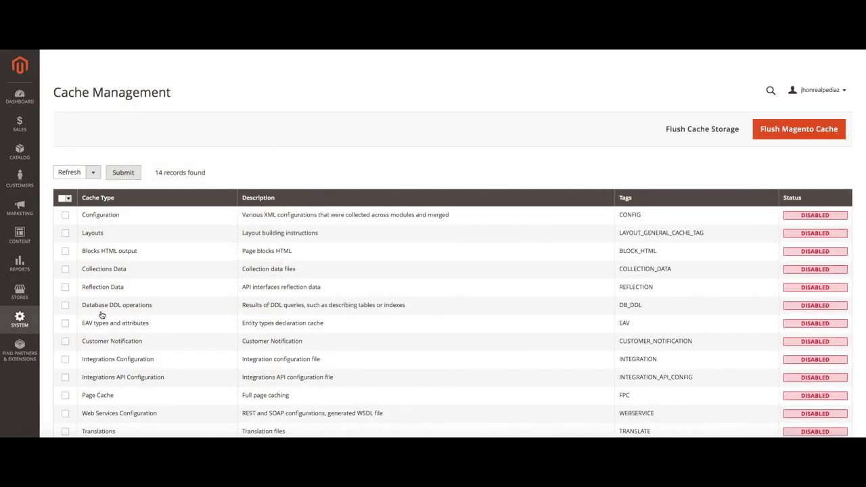
{"action": "left_click", "coordinate": [68, 198]}
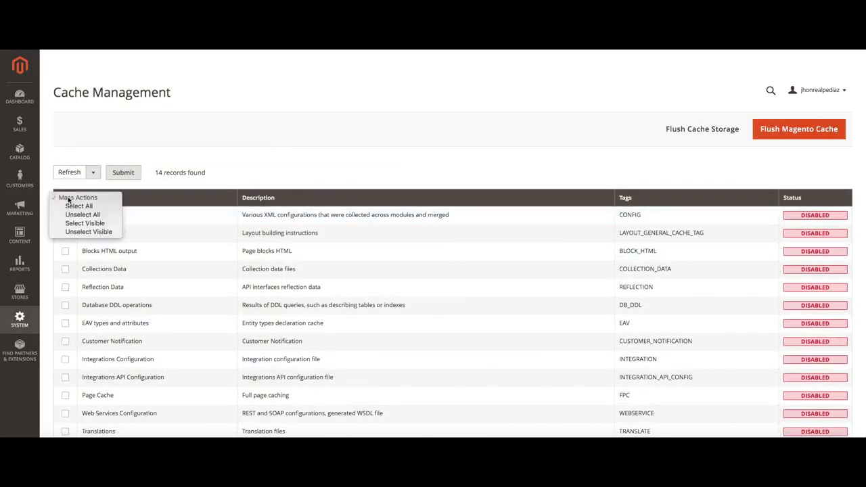
{"action": "left_click", "coordinate": [68, 207]}
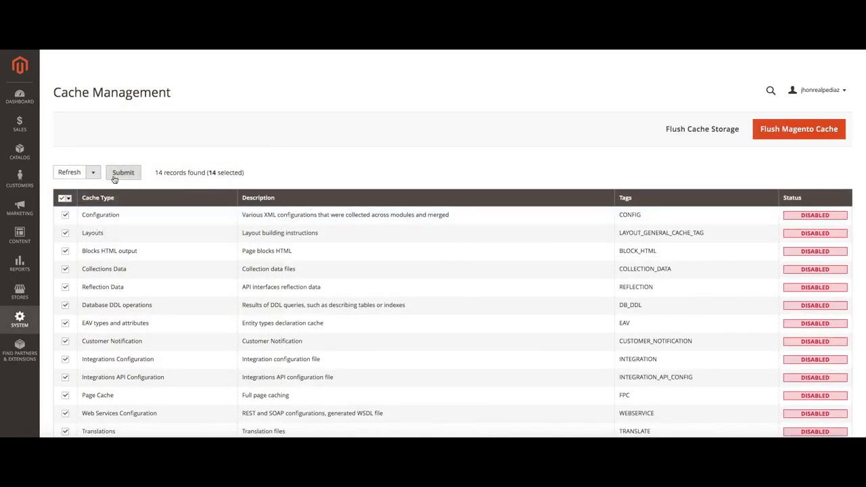
{"action": "left_click", "coordinate": [123, 173]}
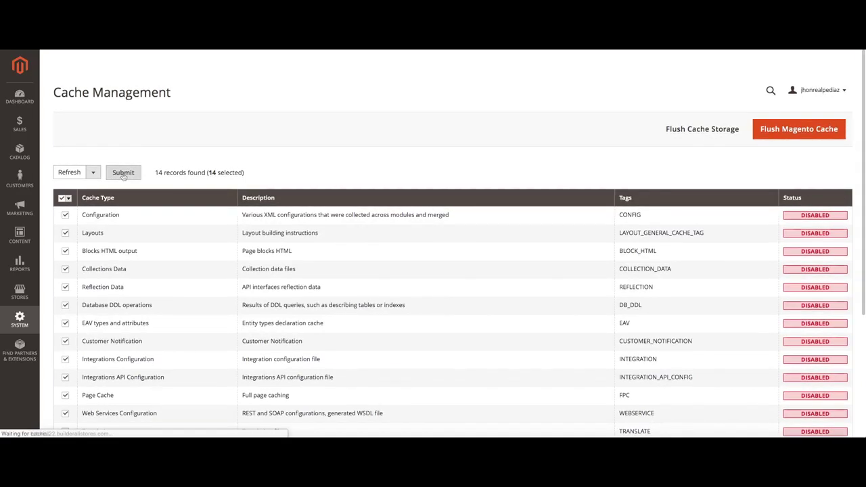